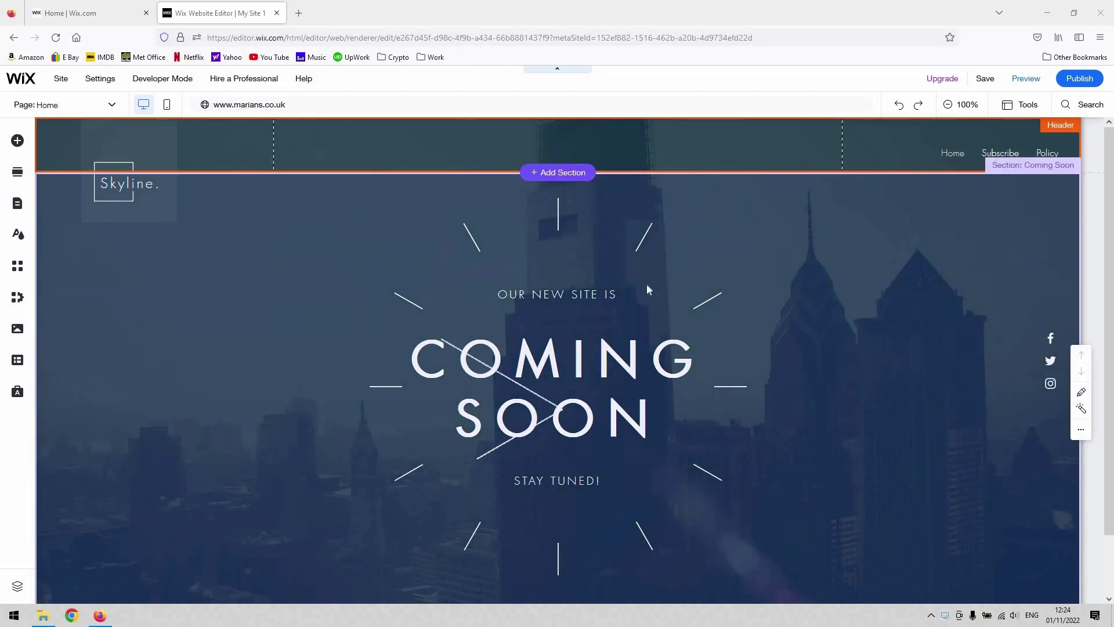
# Step: Apply the dark solid themed header design to the Skyline header, replacing No Color
pyautogui.click(531, 139)
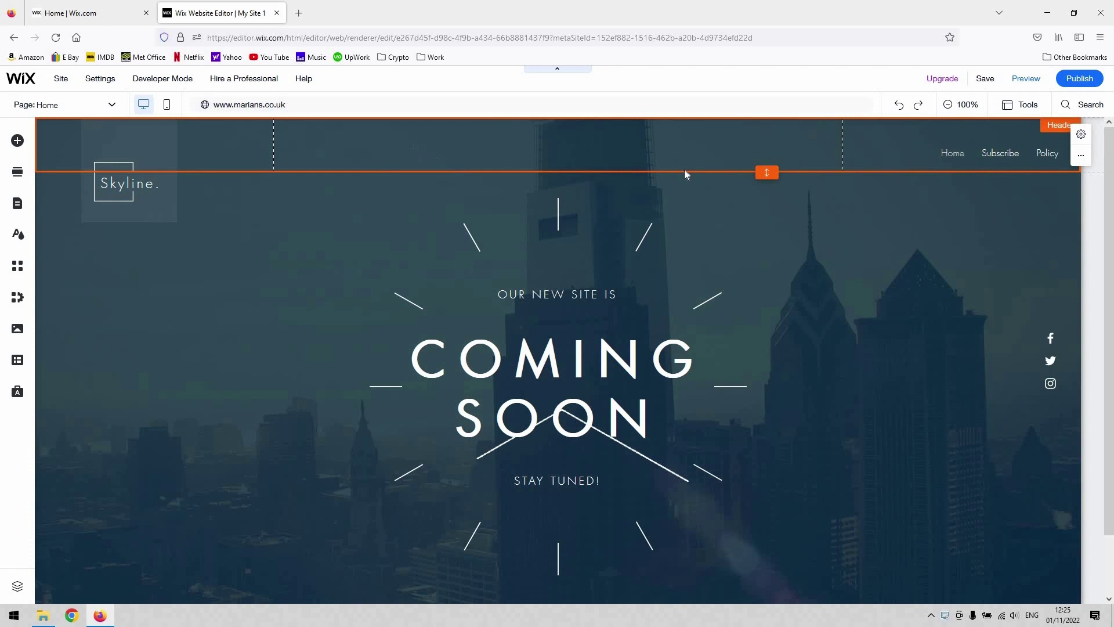
pyautogui.click(488, 147)
pyautogui.click(323, 202)
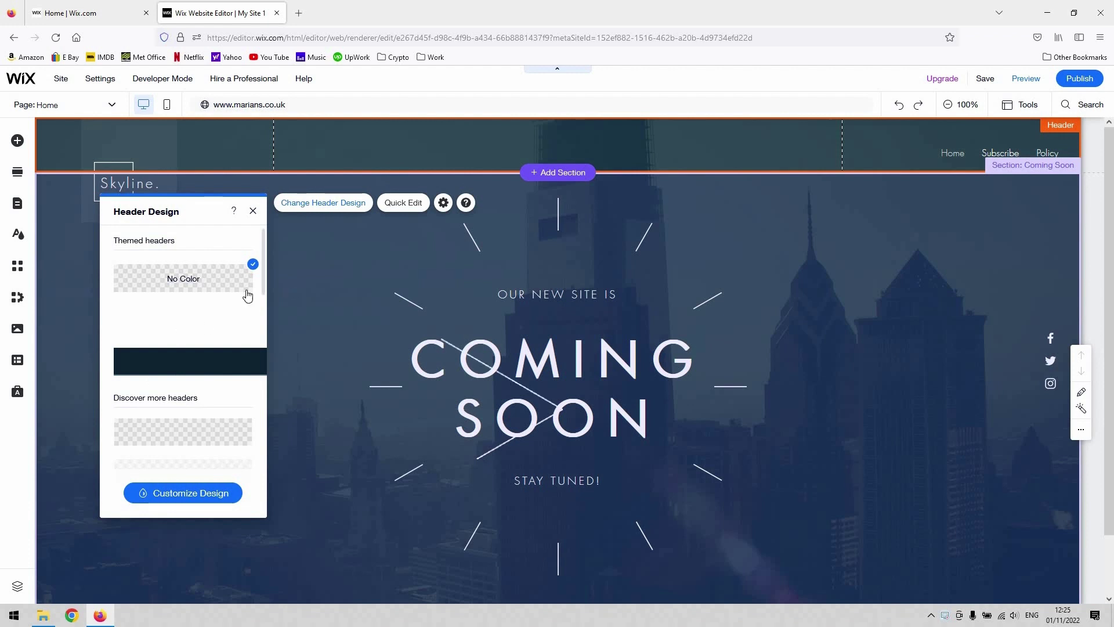
pyautogui.scroll(-6, 224, 296)
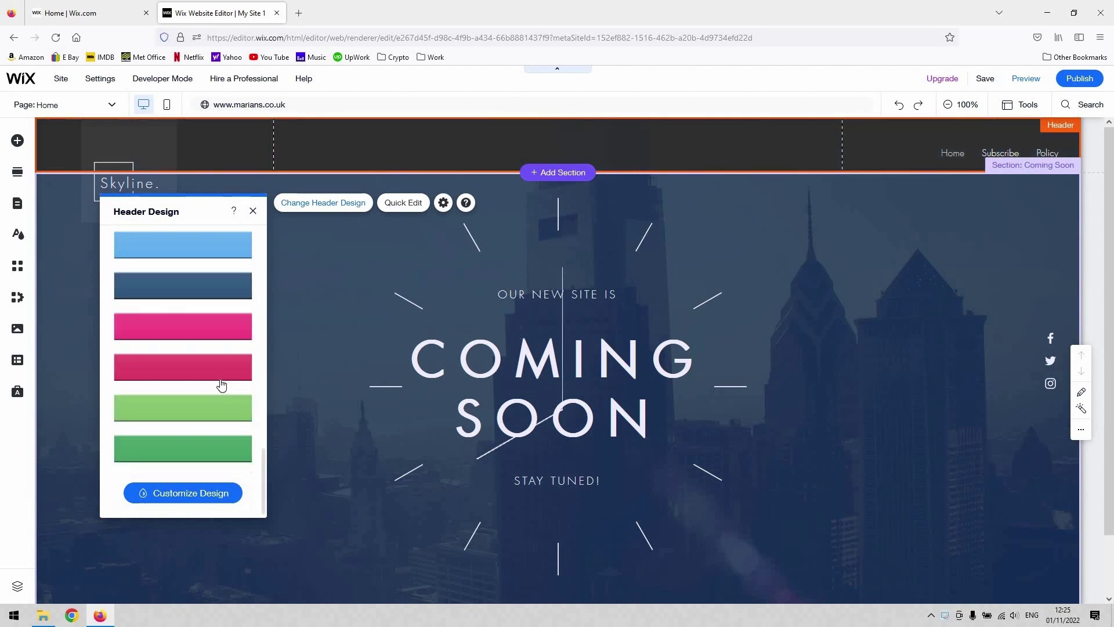
pyautogui.scroll(6, 219, 377)
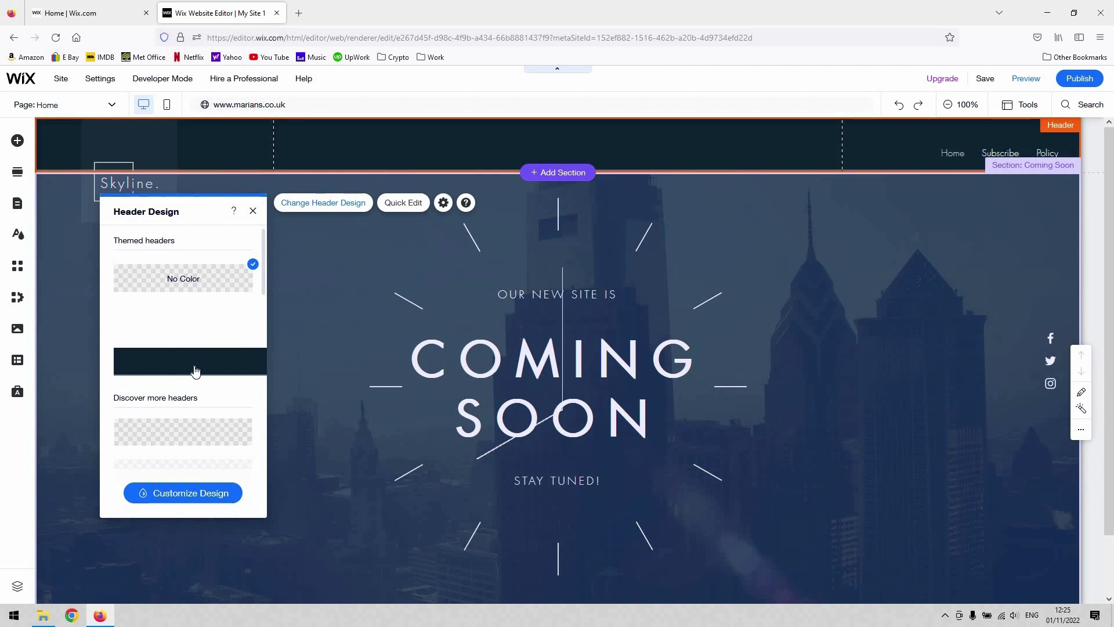
pyautogui.click(195, 371)
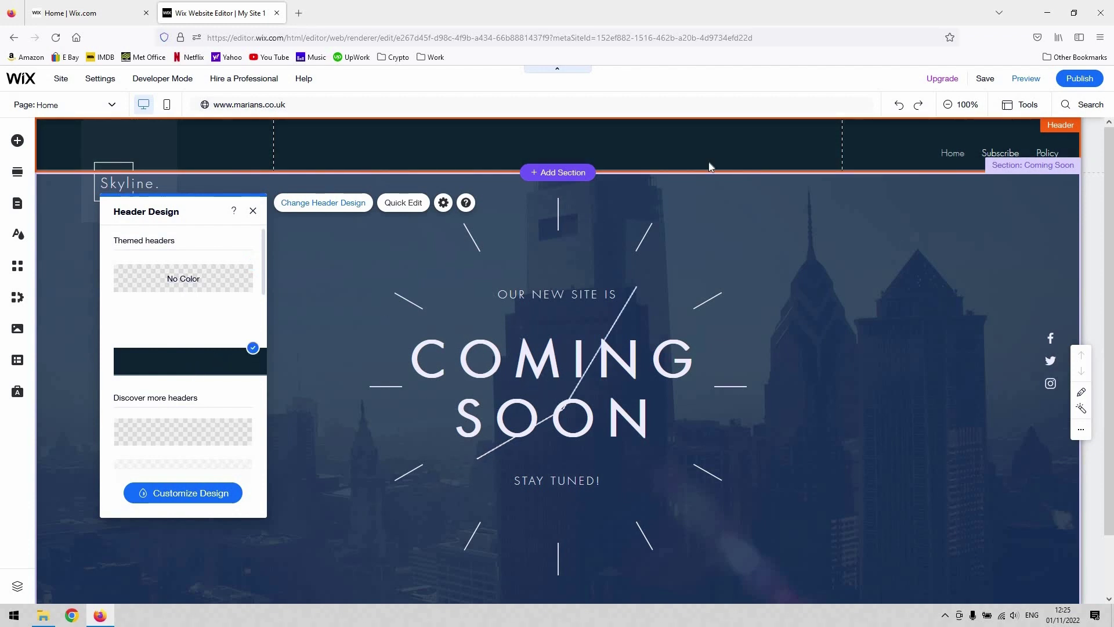
# Step: Preview the site with the dark Skyline header, then go back to the editor
pyautogui.click(1038, 87)
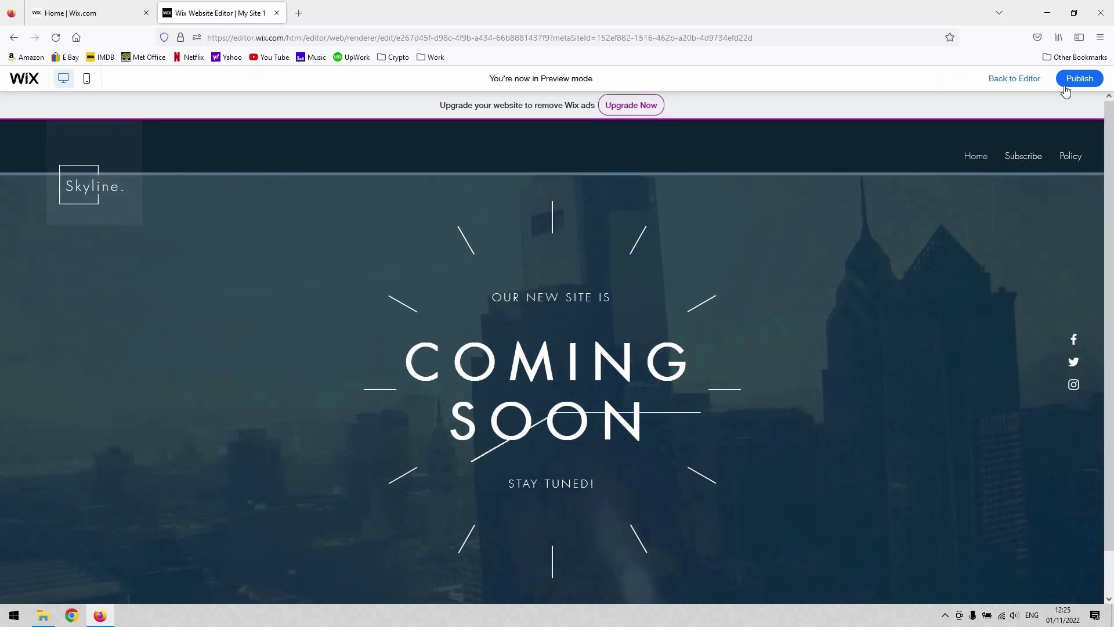
pyautogui.click(1016, 79)
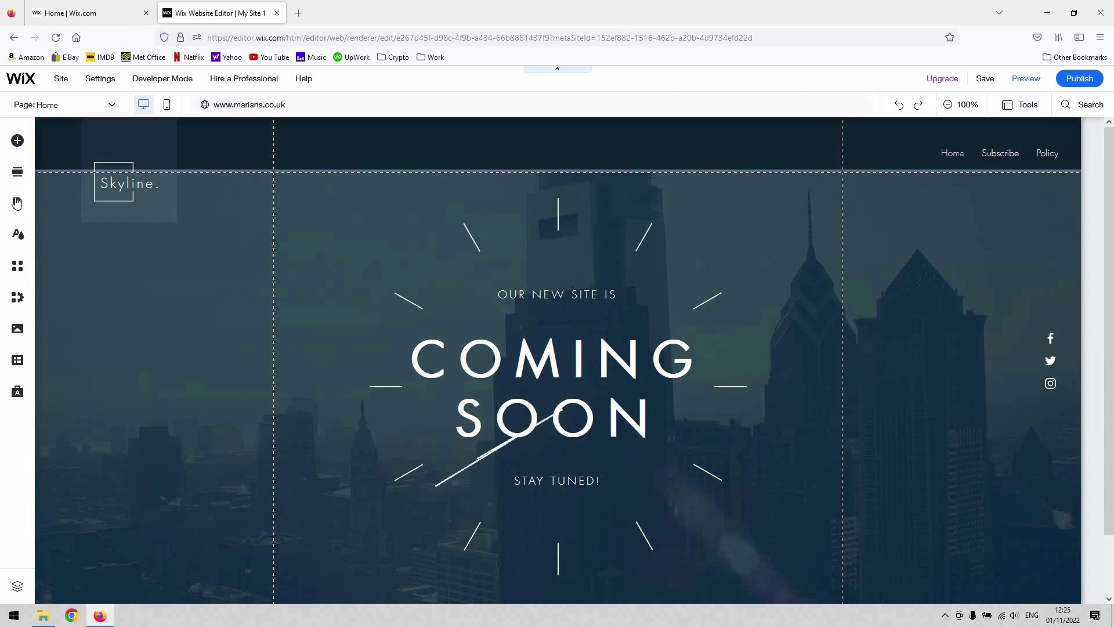
# Step: On the Policy page, switch the header design to No Color
pyautogui.click(16, 202)
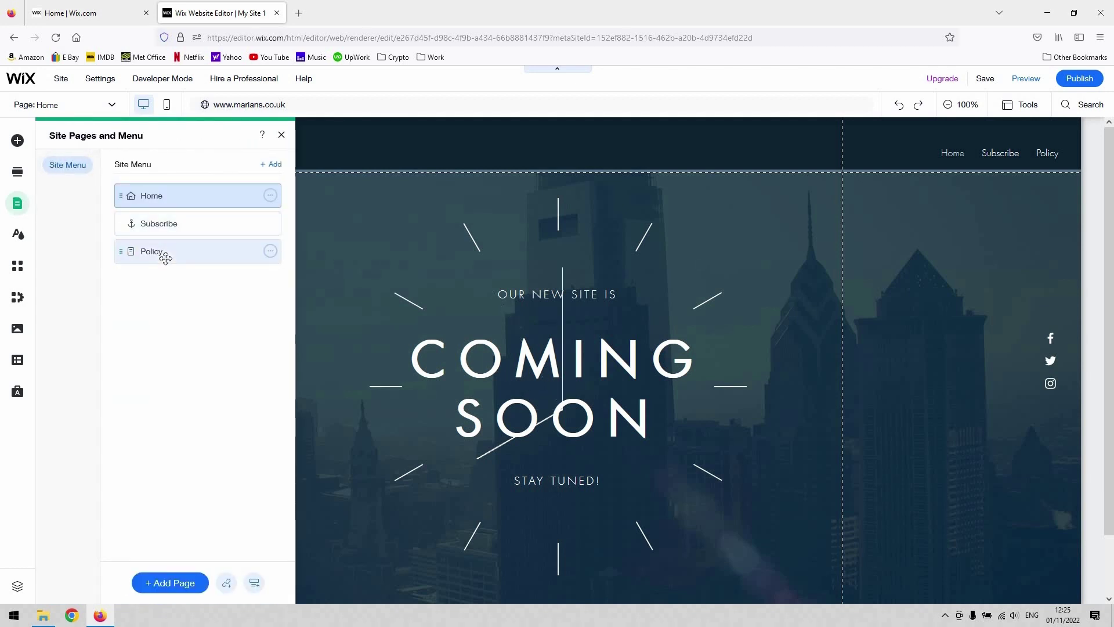
pyautogui.click(165, 258)
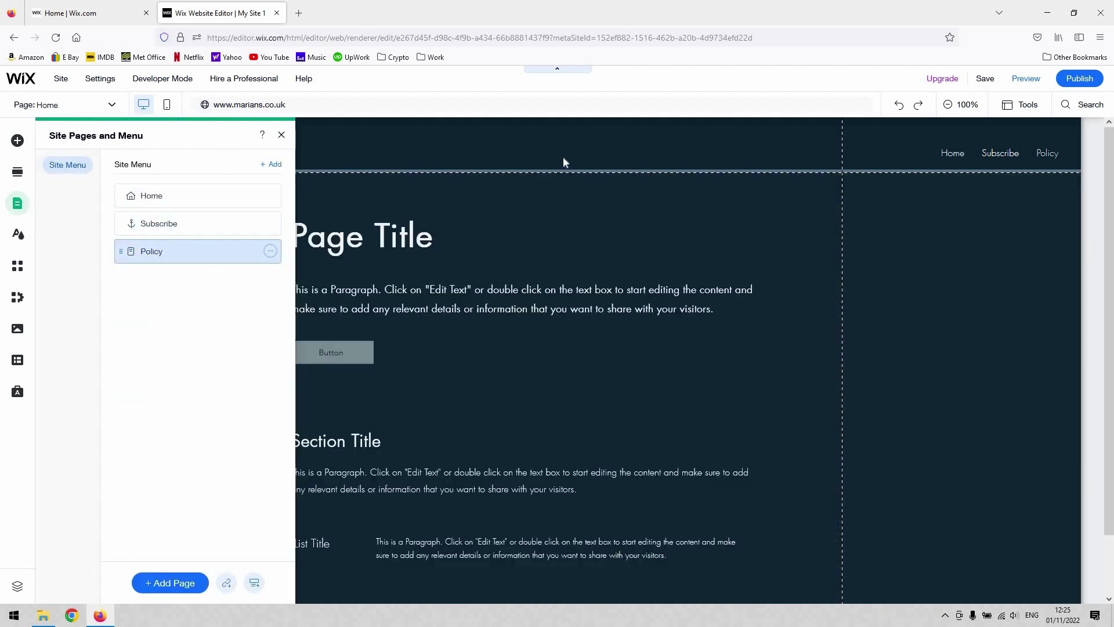
pyautogui.click(598, 235)
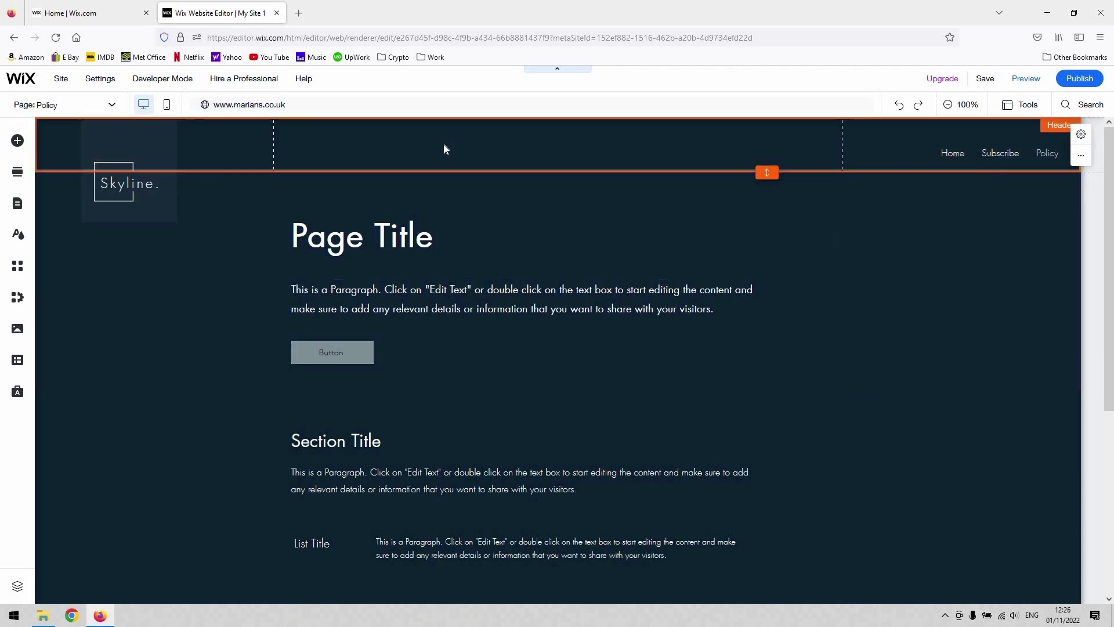
pyautogui.click(443, 149)
pyautogui.click(340, 203)
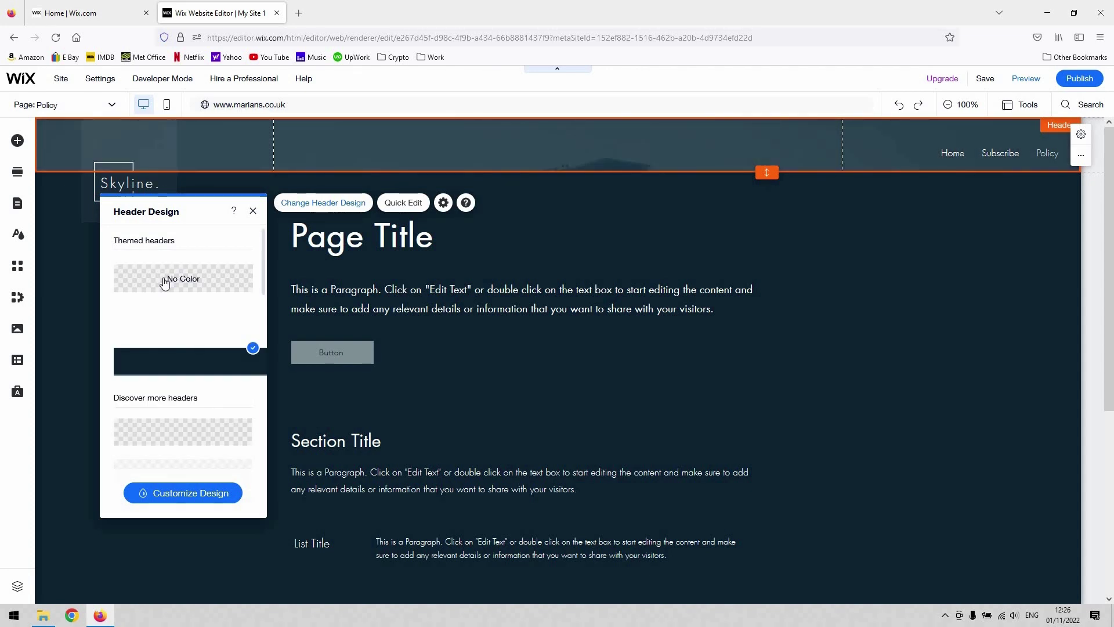
pyautogui.click(164, 282)
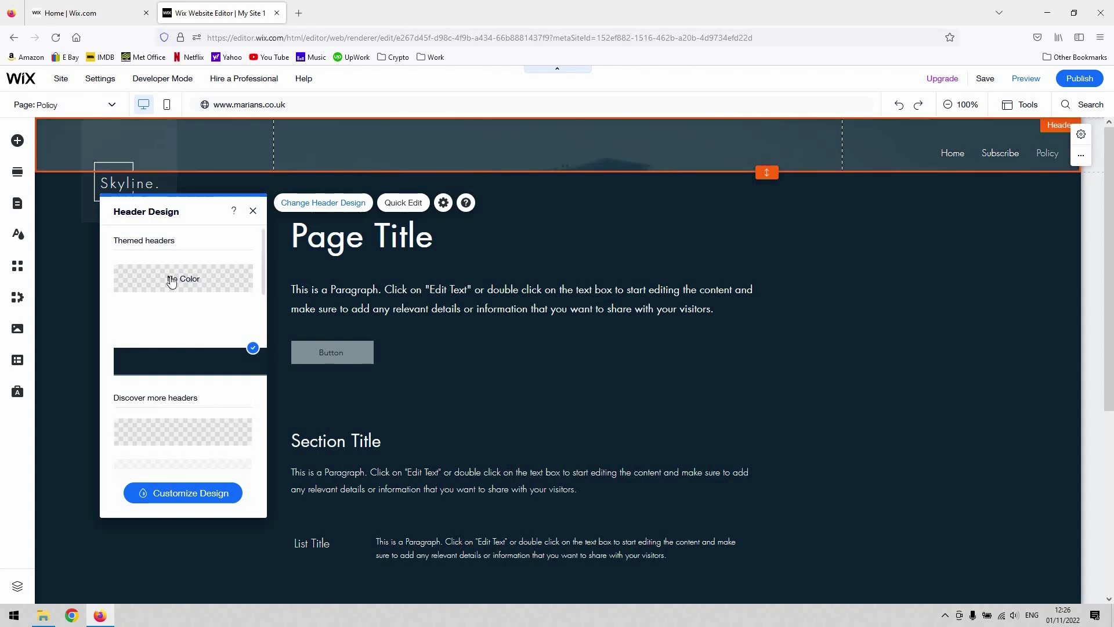
pyautogui.click(253, 211)
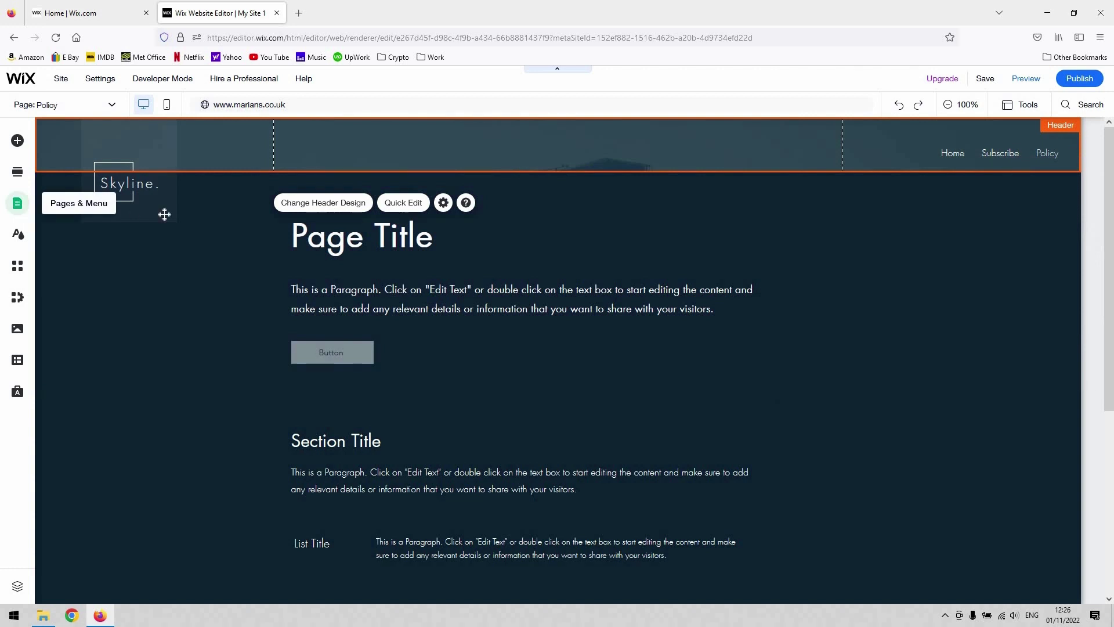
# Step: Go back to the Home page from the Pages & Menu list
pyautogui.click(17, 203)
pyautogui.doubleClick(215, 197)
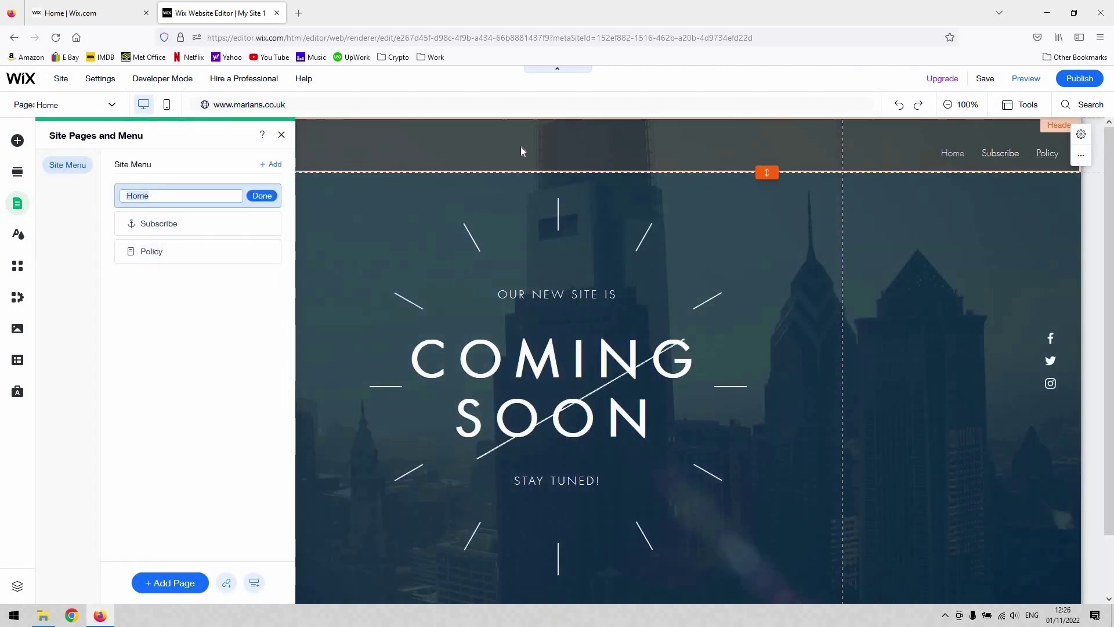
pyautogui.click(522, 143)
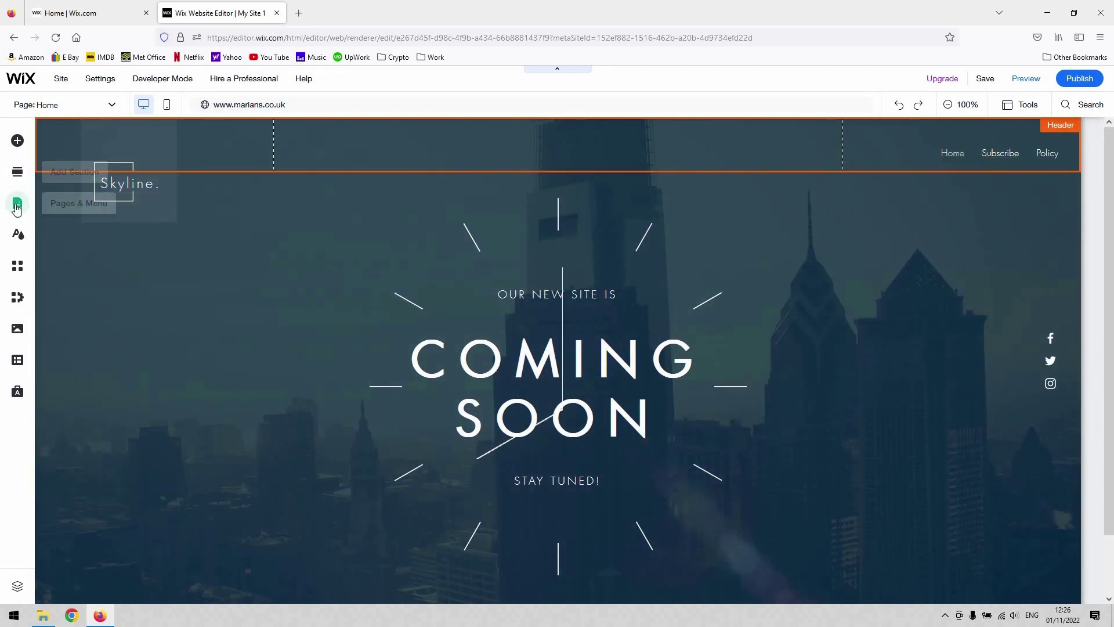
# Step: Set the Policy page's Page Settings layout to No header & footer
pyautogui.click(16, 204)
pyautogui.click(246, 248)
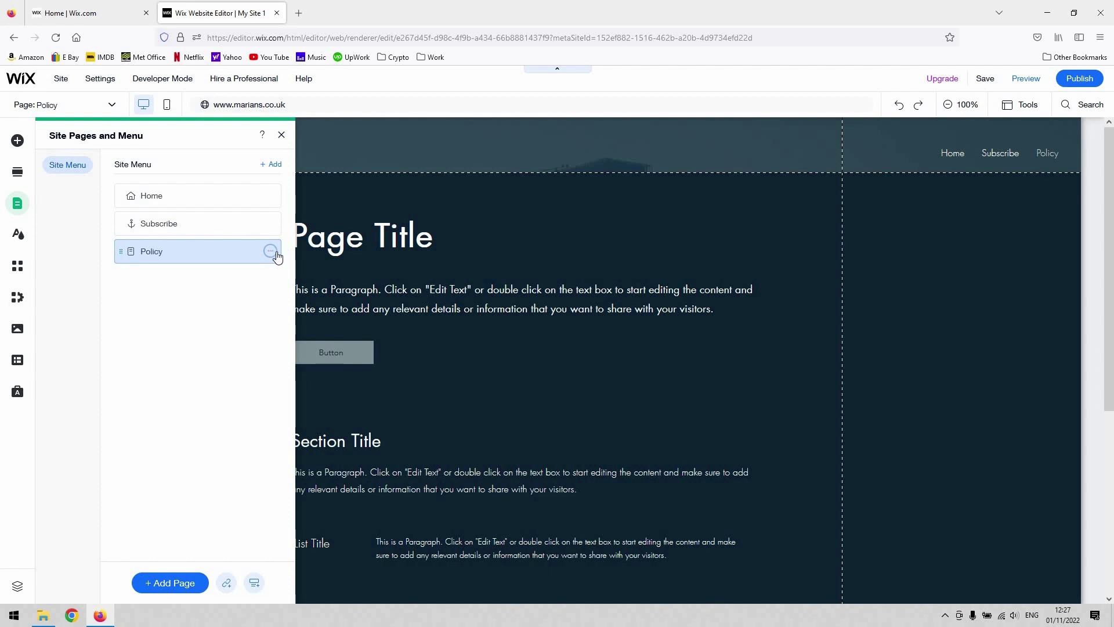
pyautogui.click(271, 251)
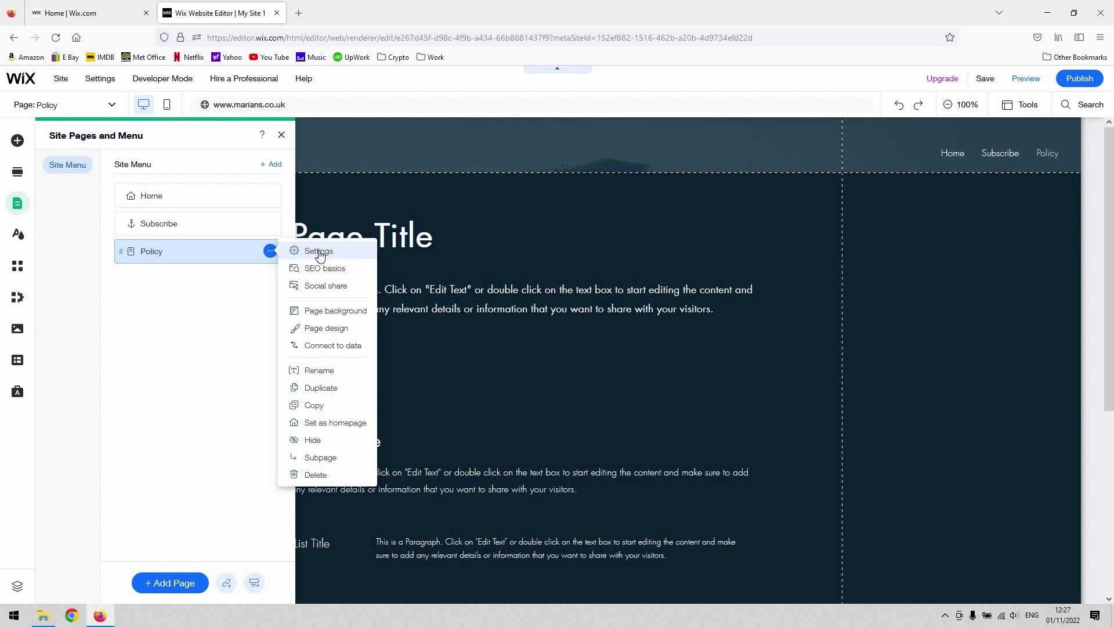
pyautogui.click(318, 253)
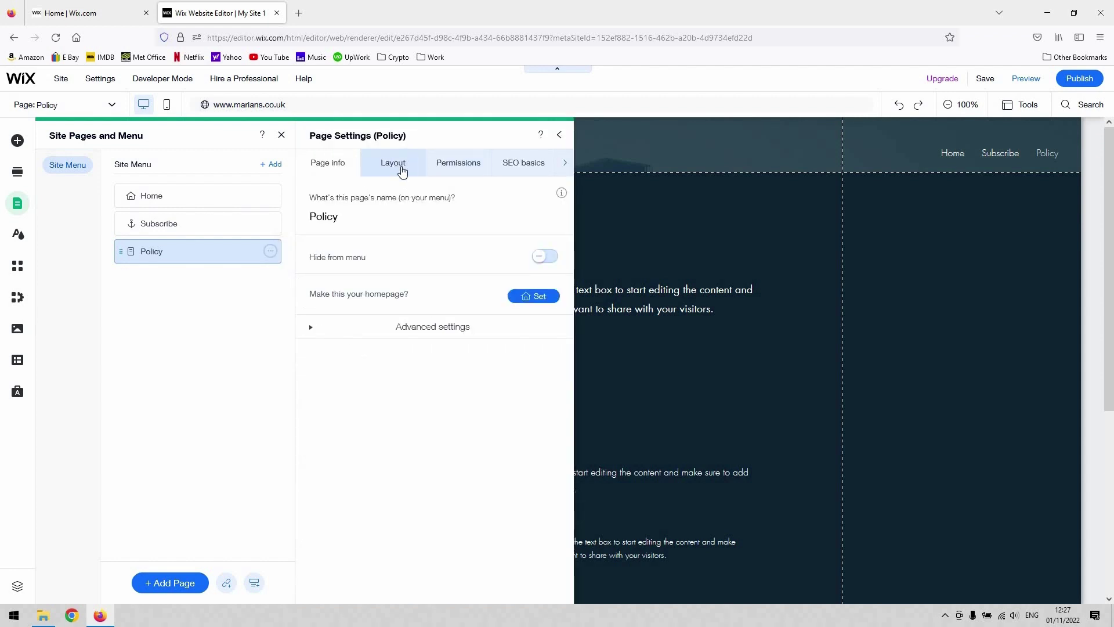
pyautogui.click(398, 168)
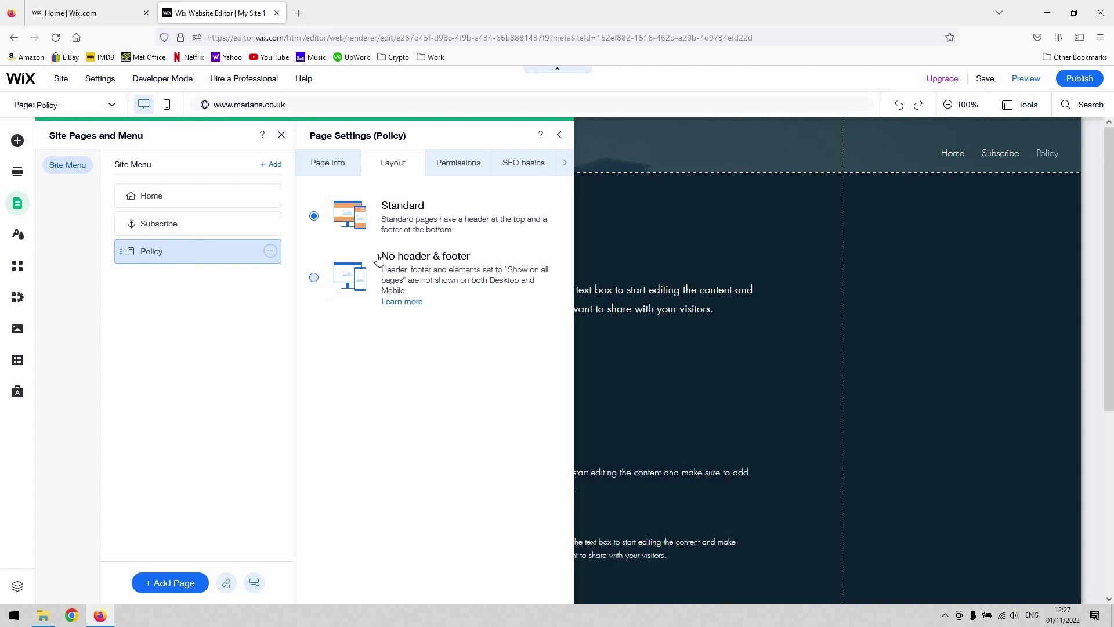
pyautogui.click(314, 277)
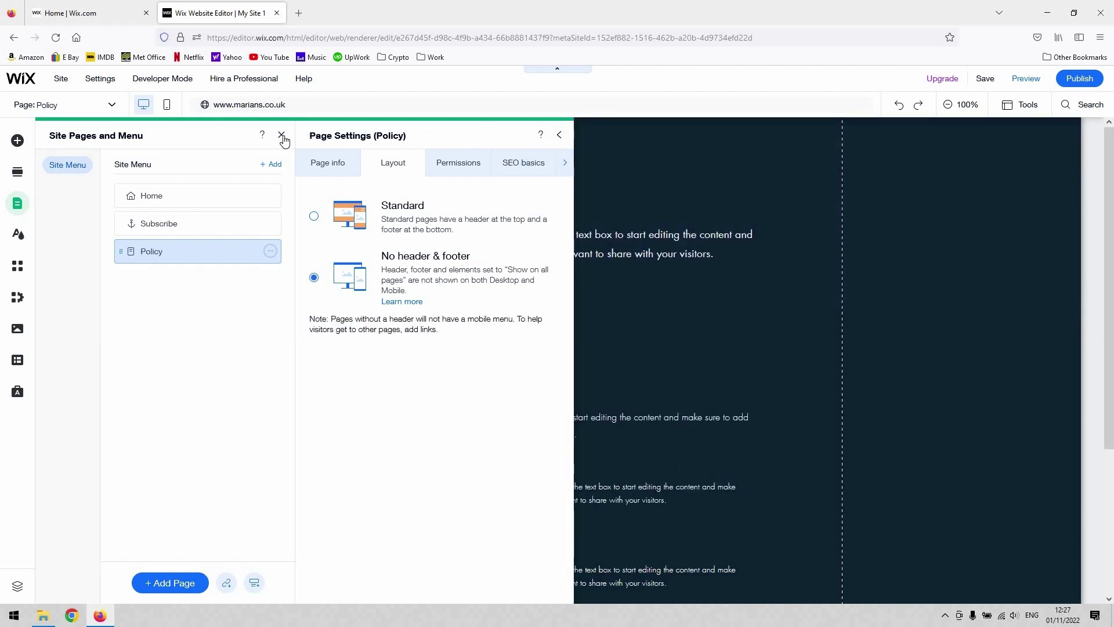
# Step: Close the Page Settings and Site Pages panels to view the header-less Policy page
pyautogui.click(700, 276)
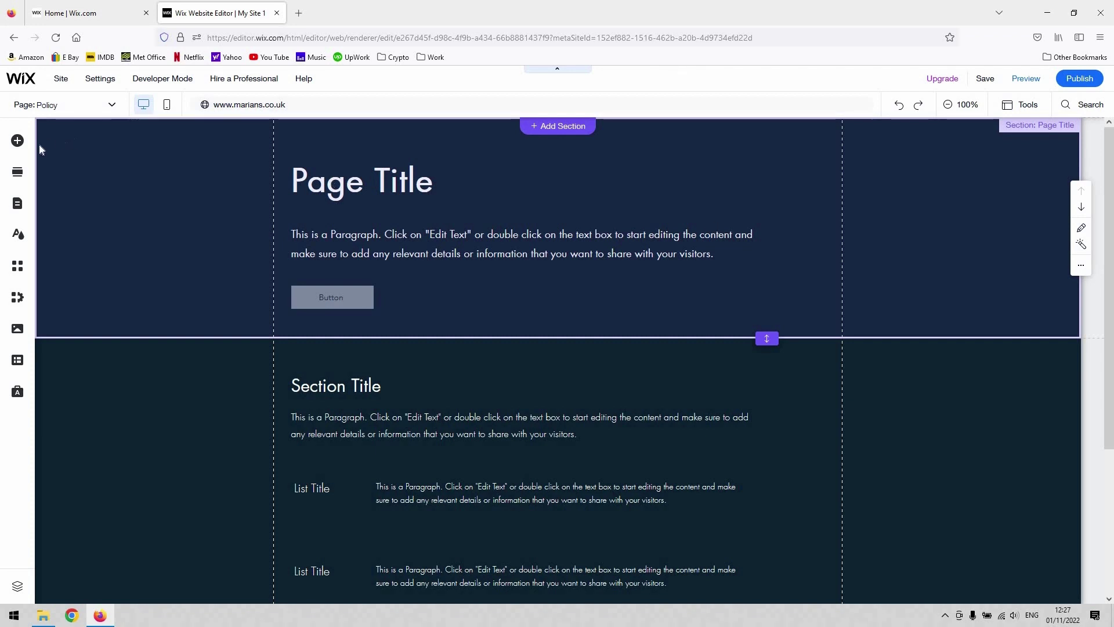
# Step: Change the Policy page's layout back to Standard in its Page Settings
pyautogui.click(84, 224)
pyautogui.moveTo(271, 256)
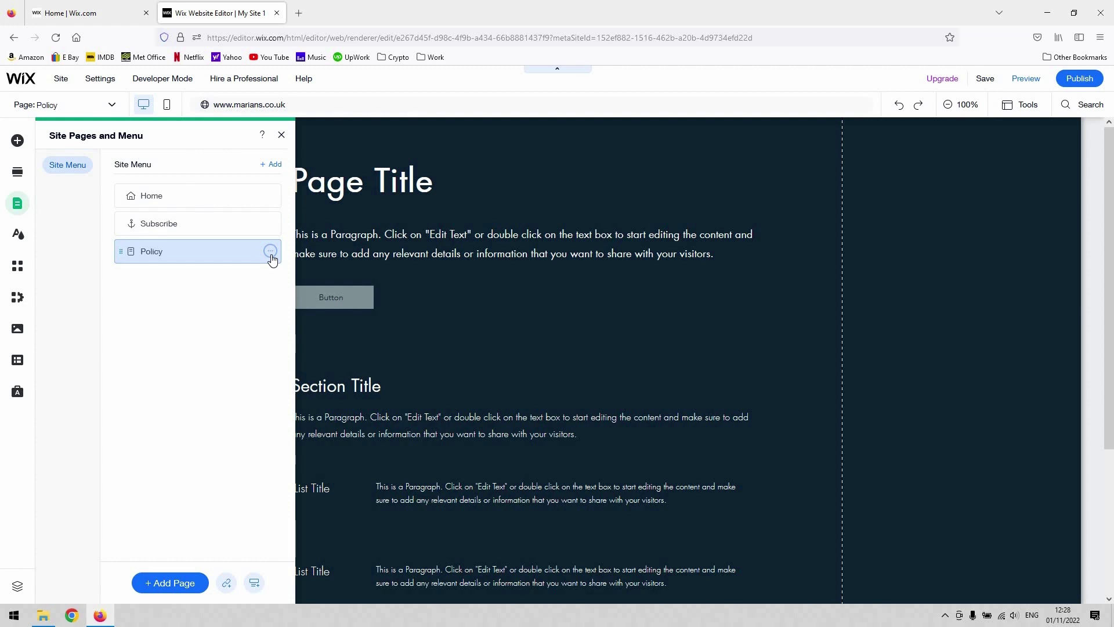
pyautogui.click(270, 253)
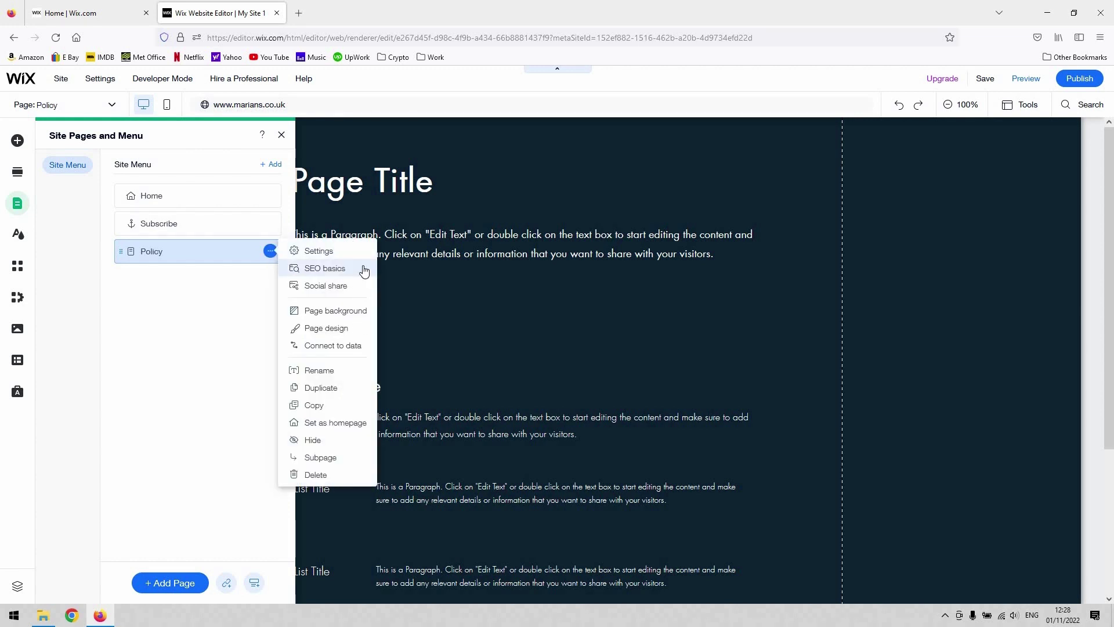
pyautogui.click(349, 255)
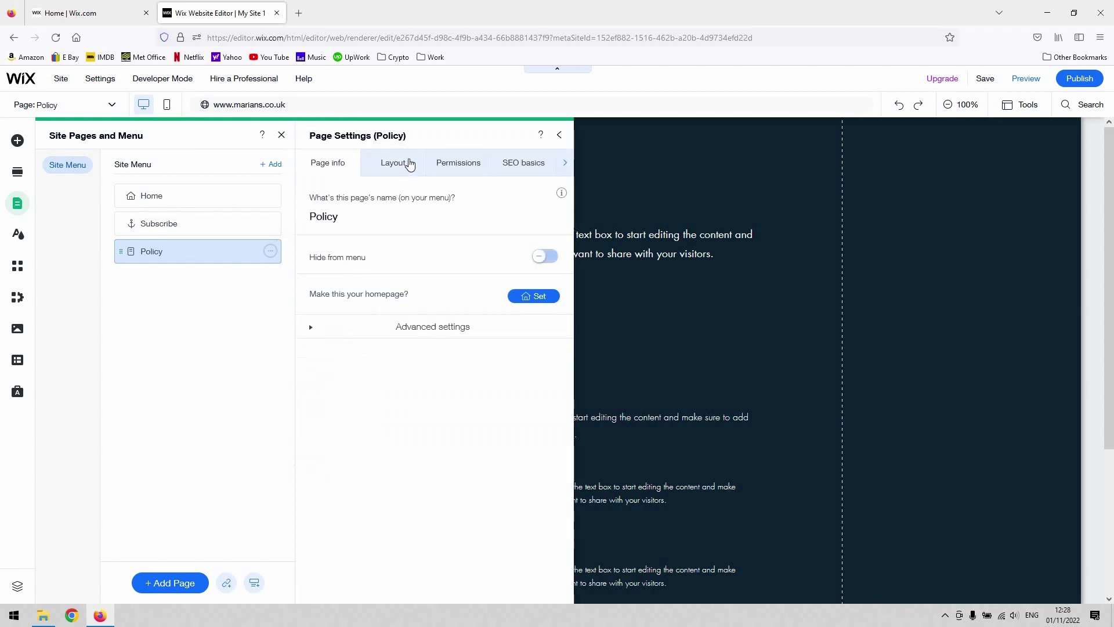
pyautogui.click(400, 163)
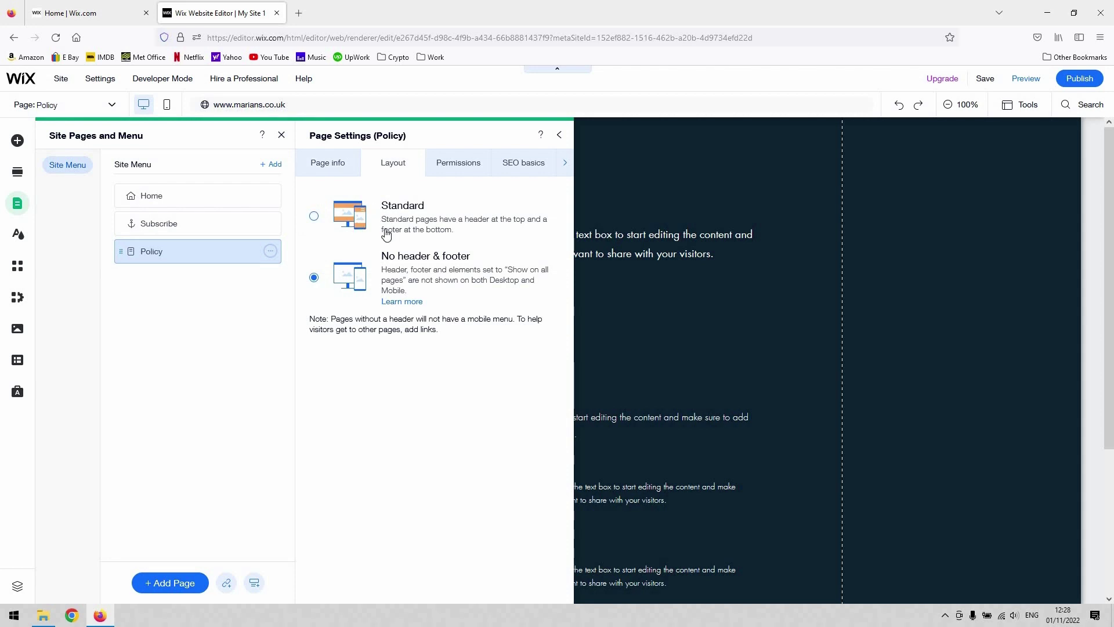
pyautogui.click(316, 224)
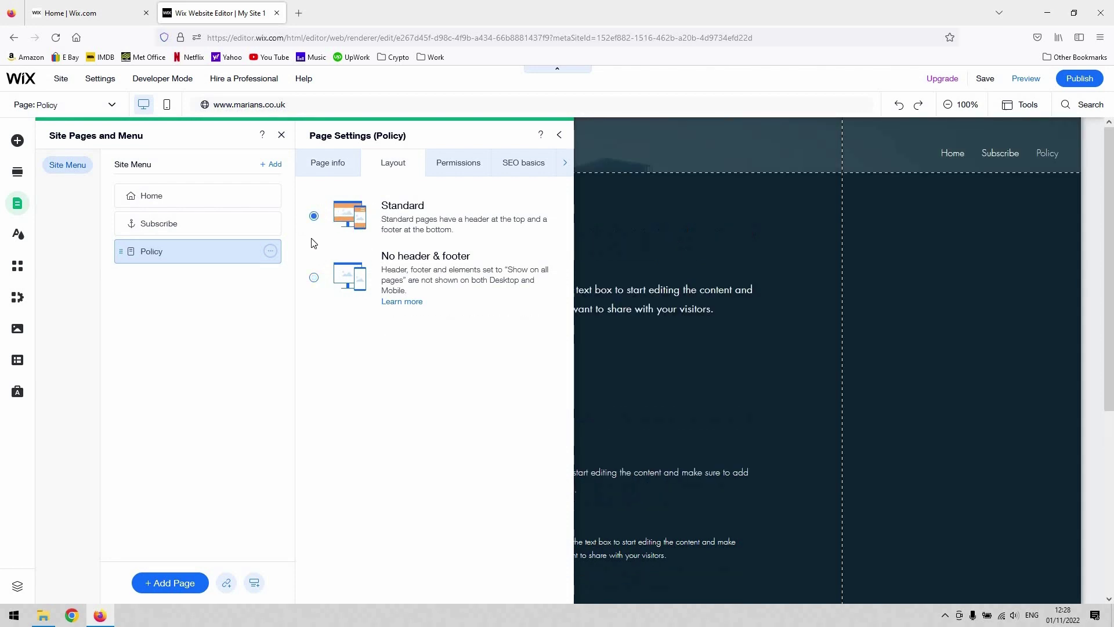
pyautogui.click(561, 135)
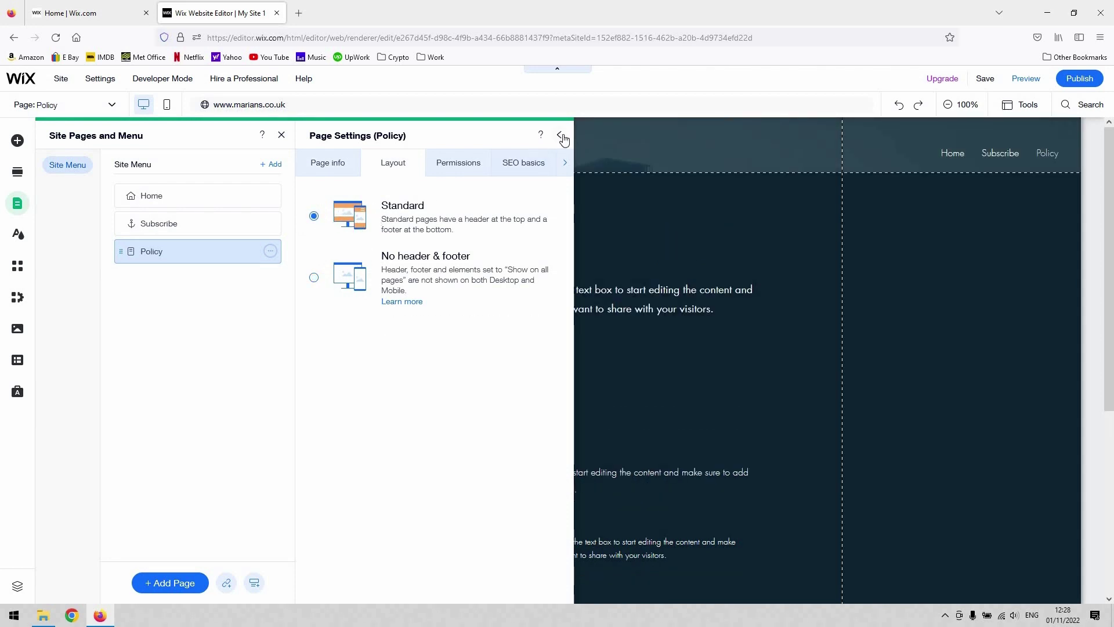
pyautogui.click(281, 136)
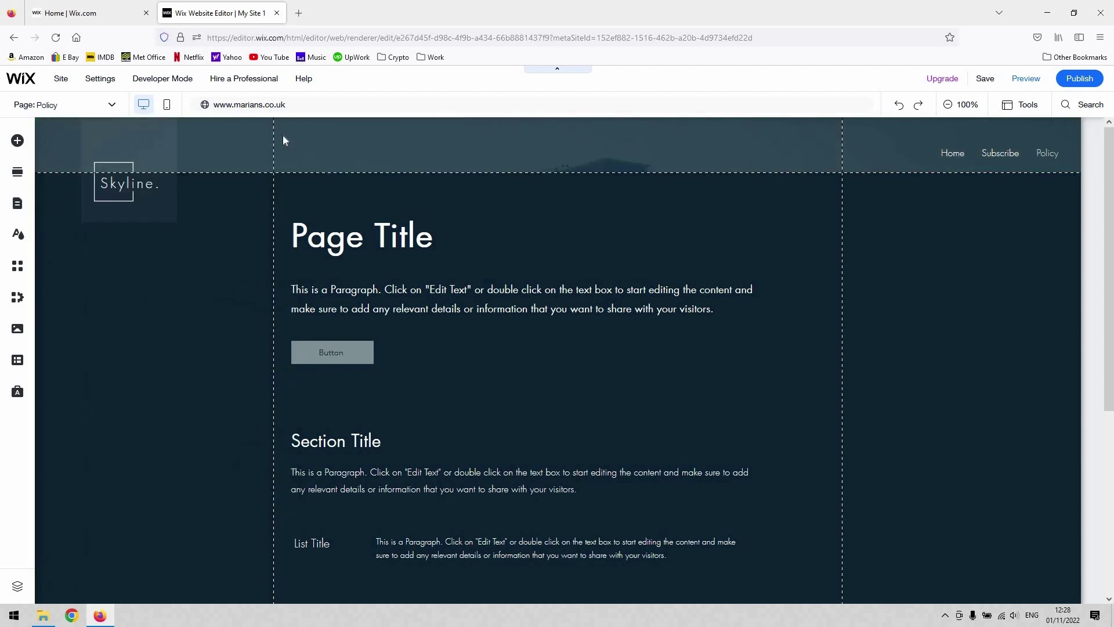